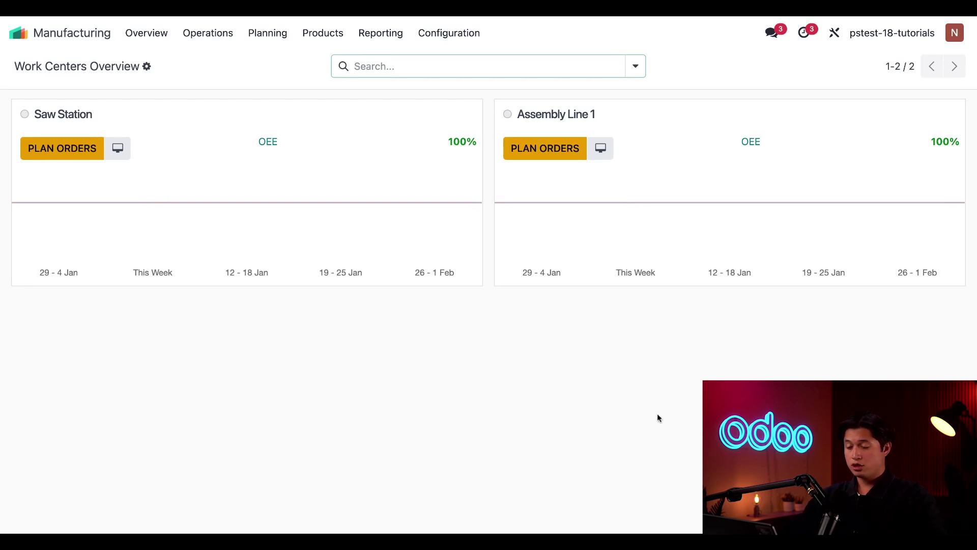
Start a new manufacturing order from the Manufacturing Orders list.
left_click(225, 37)
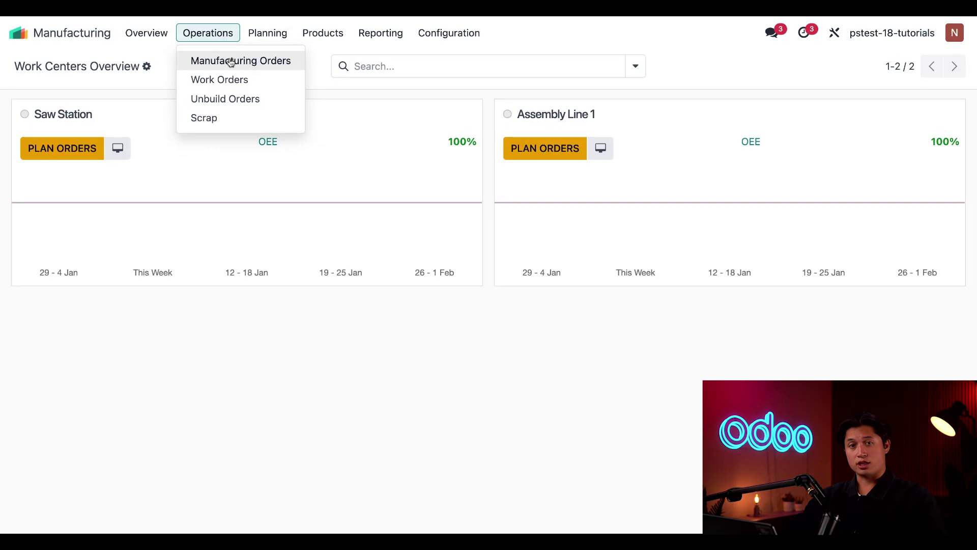
left_click(231, 61)
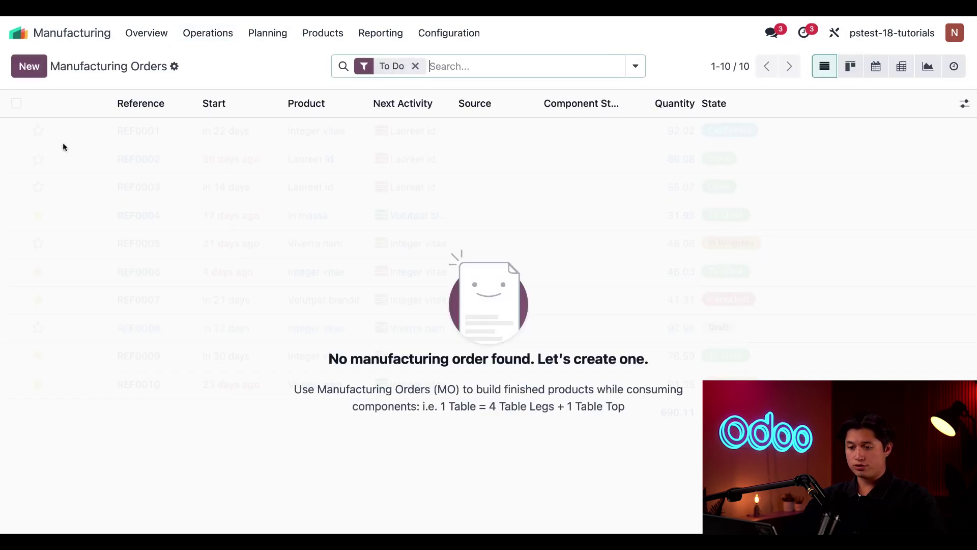
left_click(35, 68)
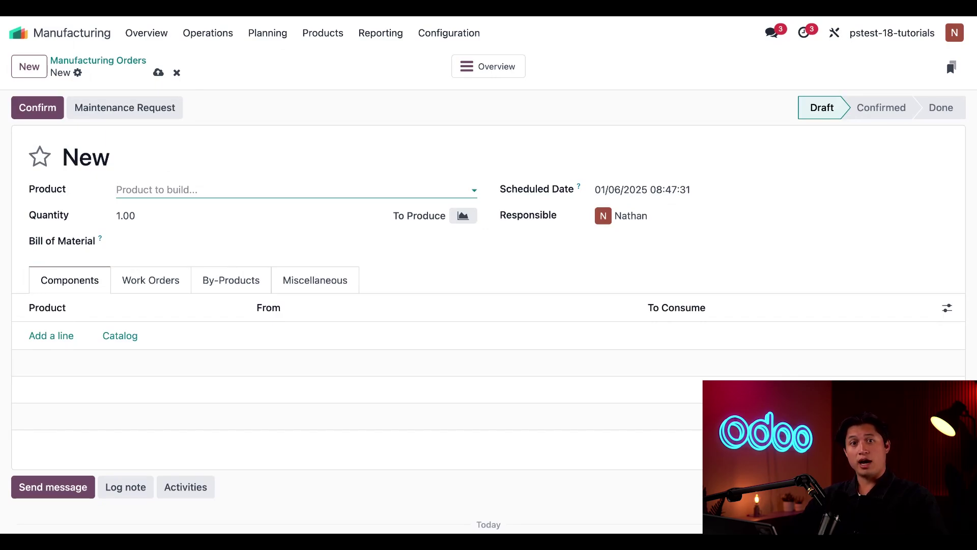
Set the product to Chair and the quantity to produce to 5.
left_click(176, 189)
left_click(173, 216)
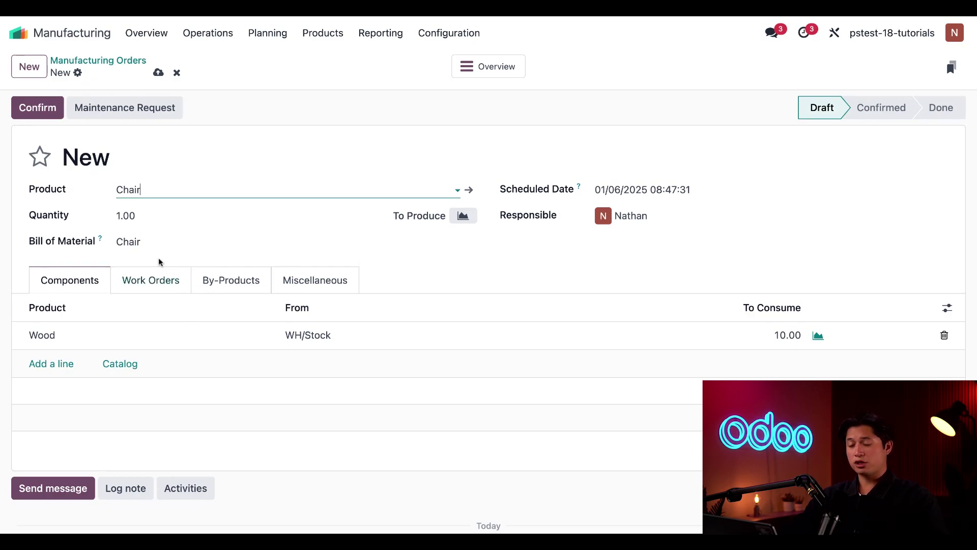
left_click(148, 215)
type("5")
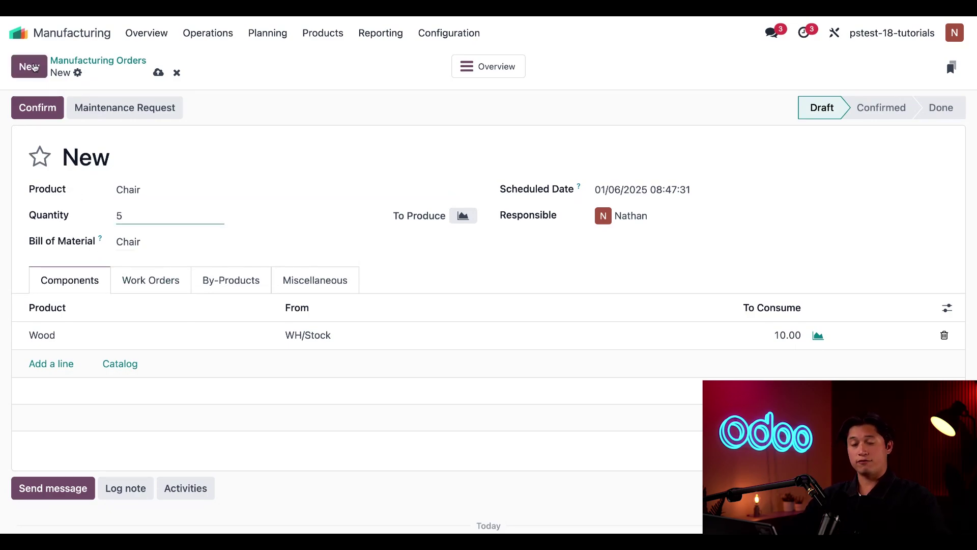
Confirm order WH/MO/00099, review its work orders, and launch the Shop Floor app.
key("alt+q")
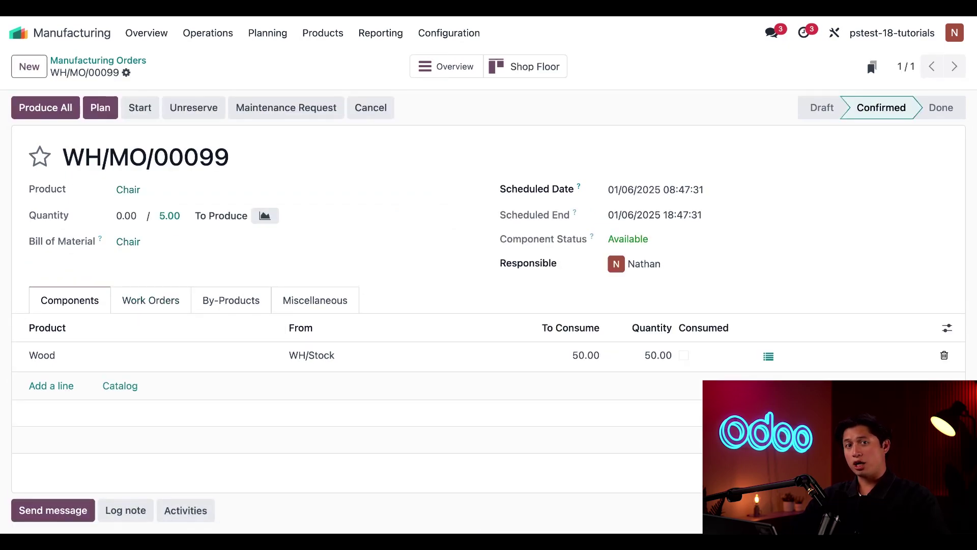
left_click(158, 307)
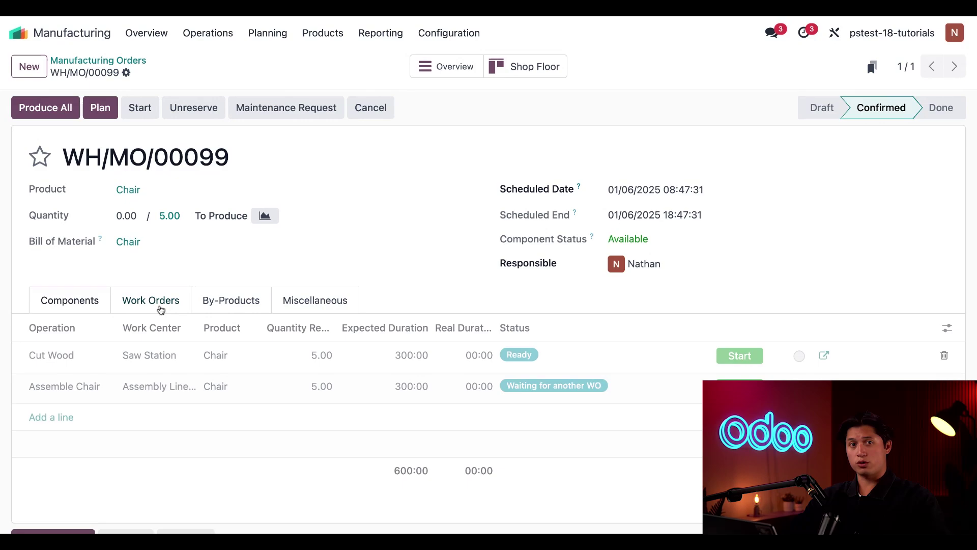
scroll(266, 395, "down", 2)
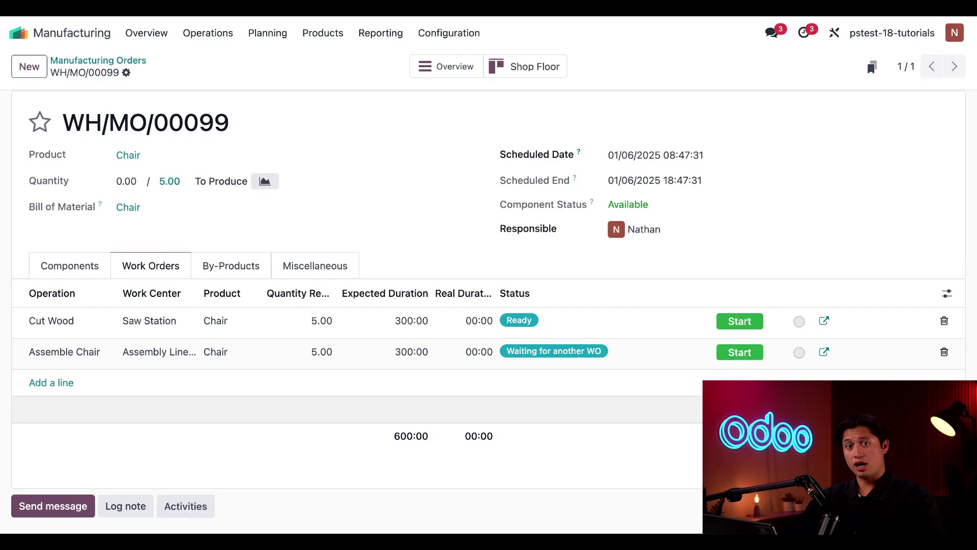
left_click(19, 33)
left_click(411, 315)
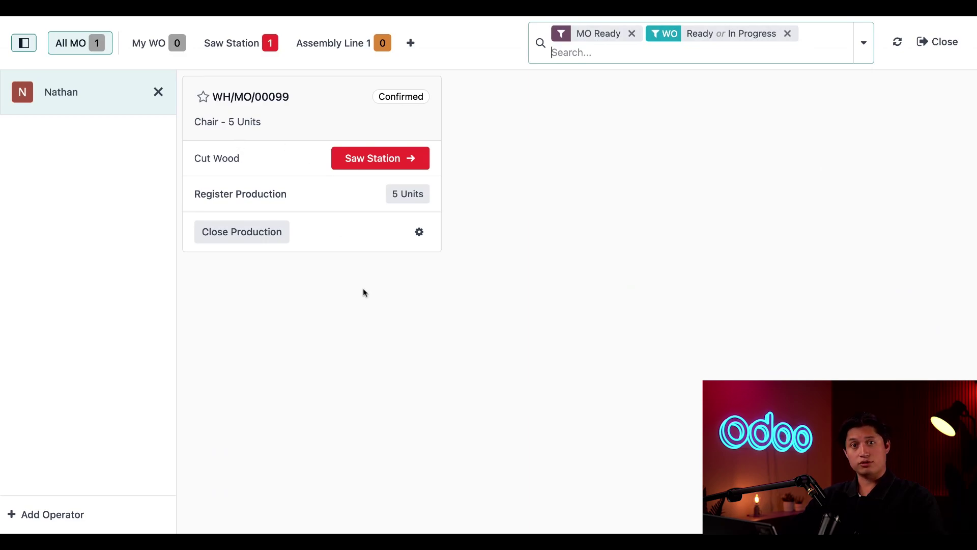
Show the Saw Station page with WH/MO/00099's Cut Wood work order for 5 Chairs.
left_click(237, 45)
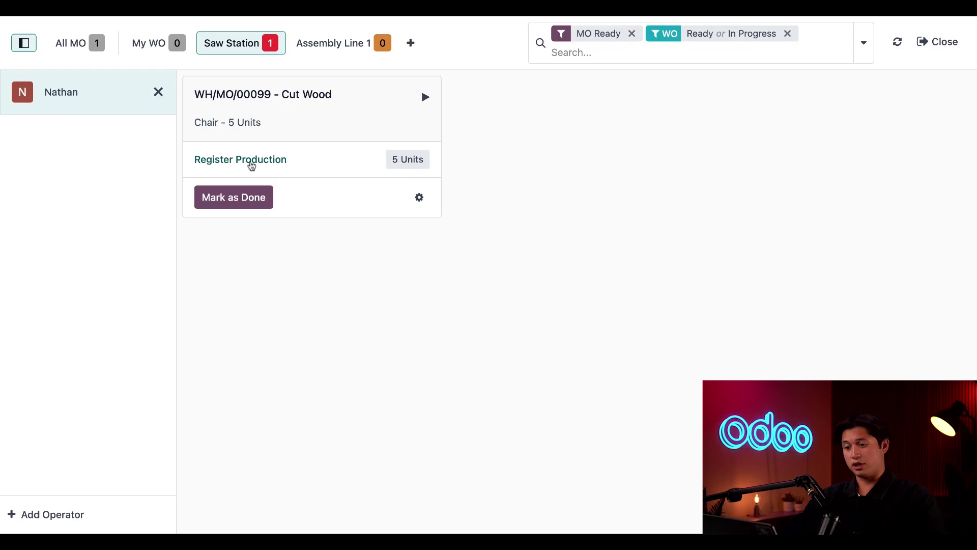
Register 4 chairs produced, mark Cut Wood done, and view WH/MO/00099-001 on Assembly Line 1.
left_click(251, 162)
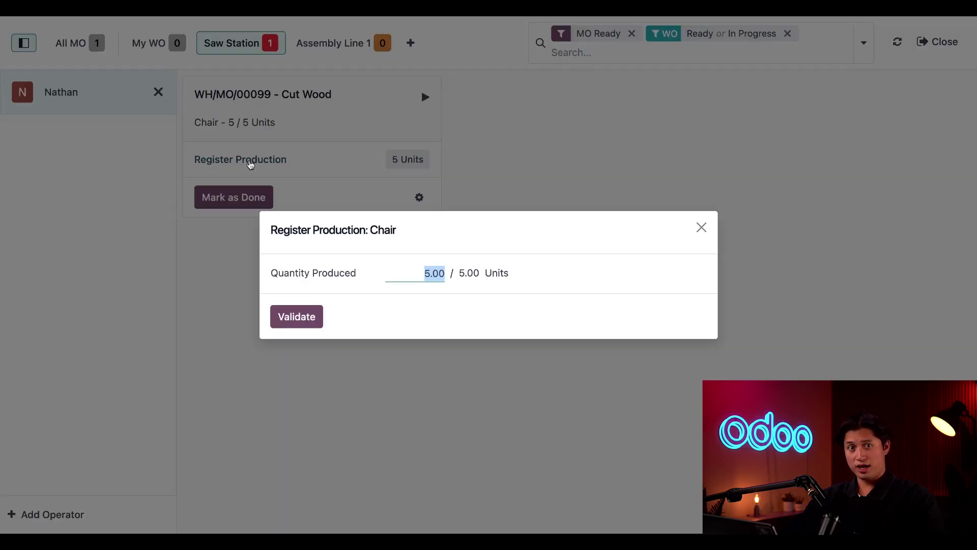
type("4")
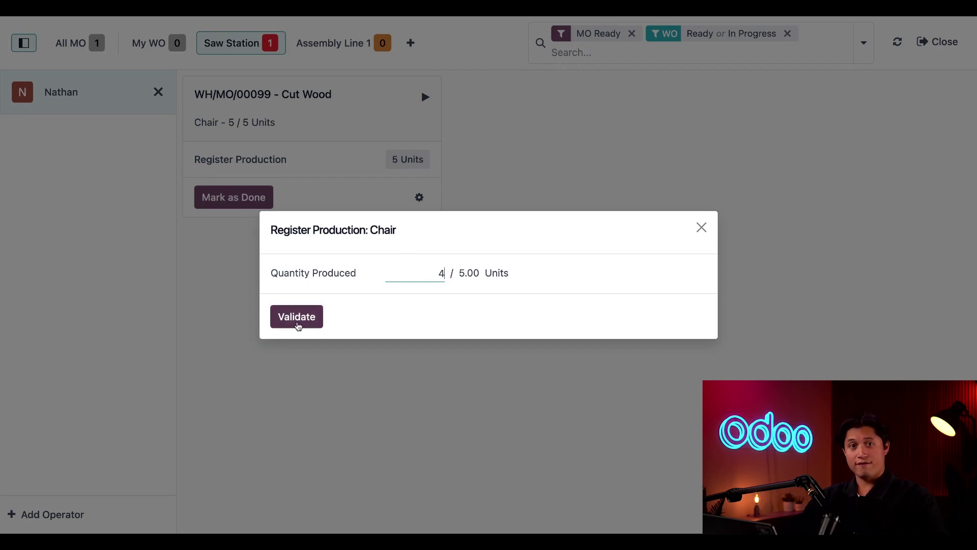
left_click(298, 325)
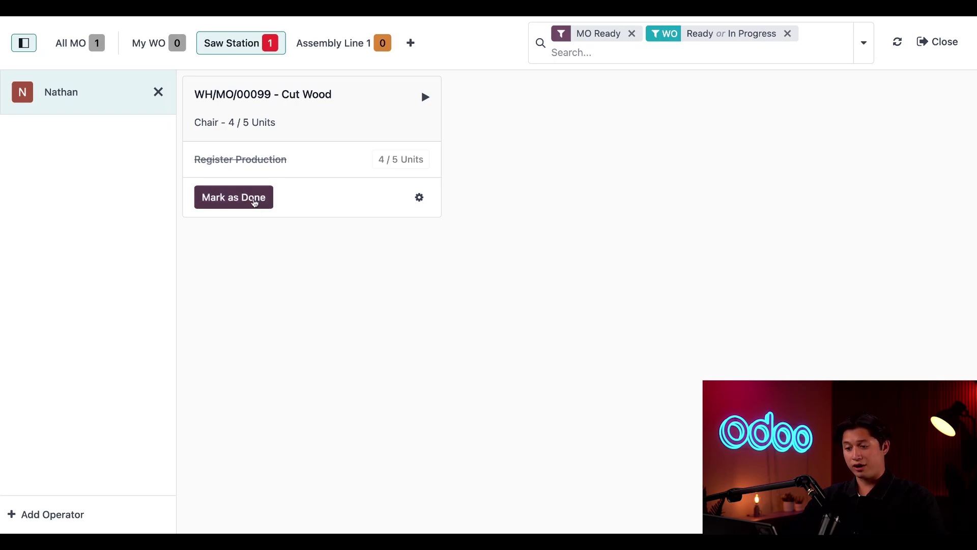
left_click(254, 202)
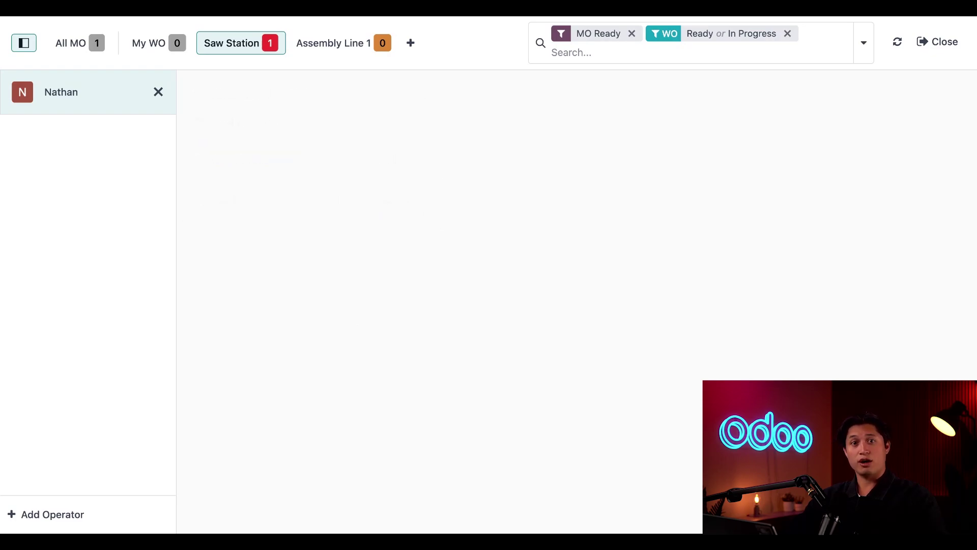
left_click(338, 48)
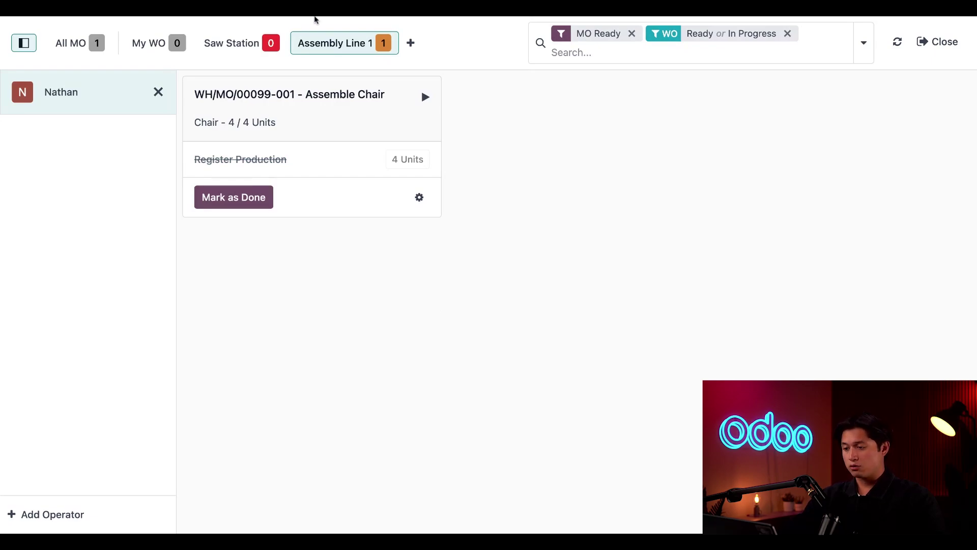
Reload Shop Floor and check Saw Station and All MO for backorder WH/MO/00099-002 (1 Chair).
key("super+r")
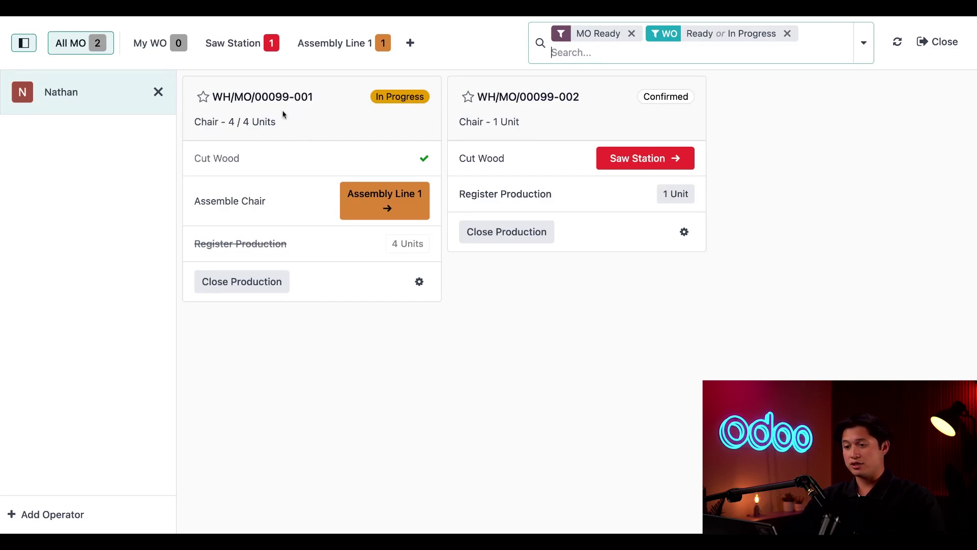
left_click(253, 43)
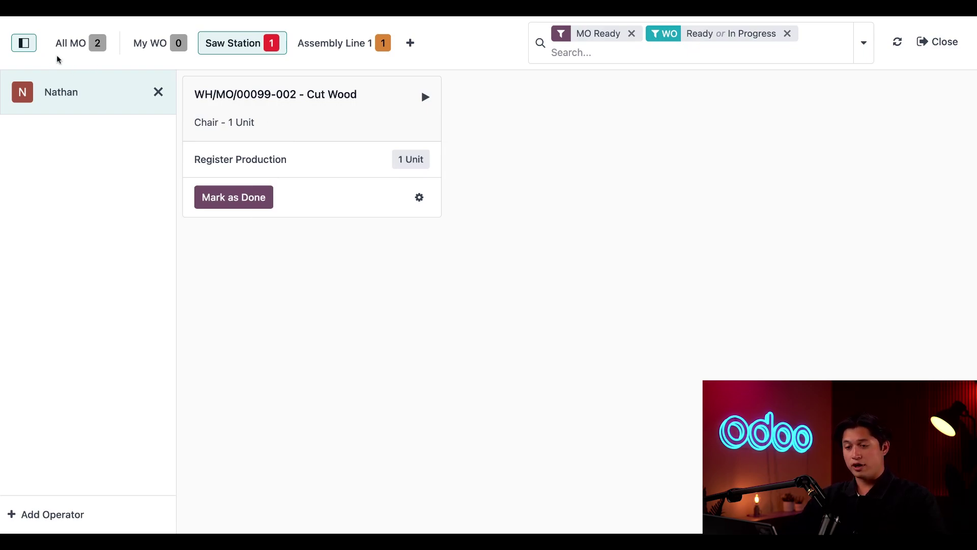
left_click(79, 46)
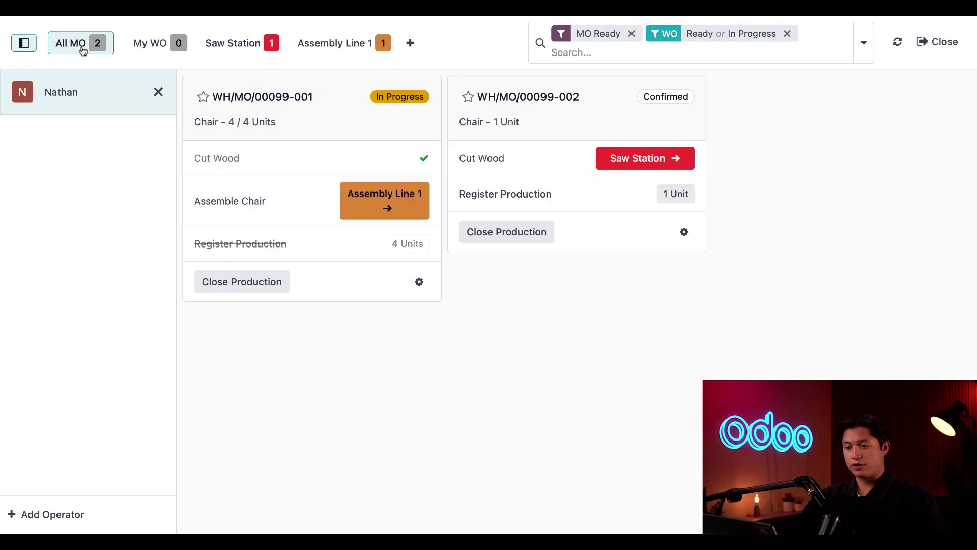
Open WH/MO/00099-001's order form and review its Cut Wood and Assemble Chair work orders.
left_click(417, 286)
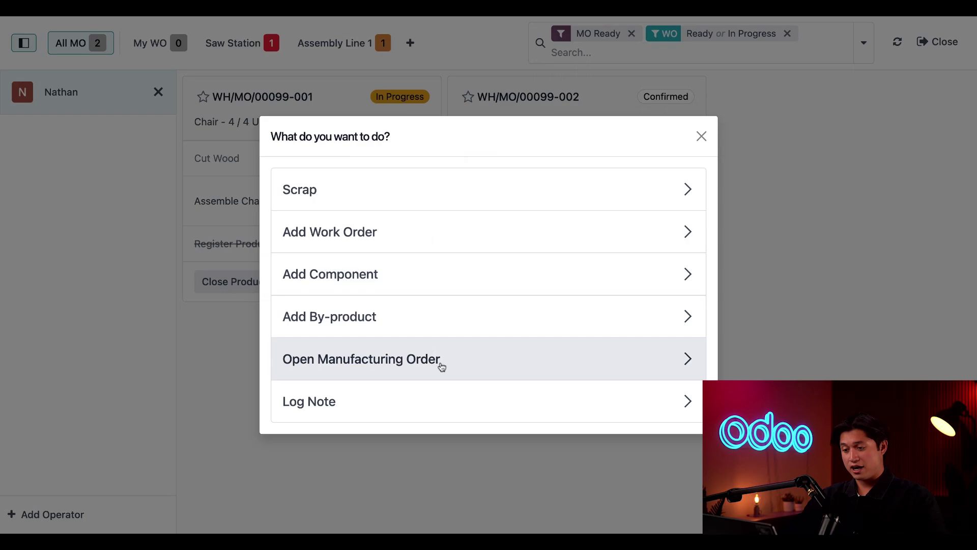
left_click(412, 359)
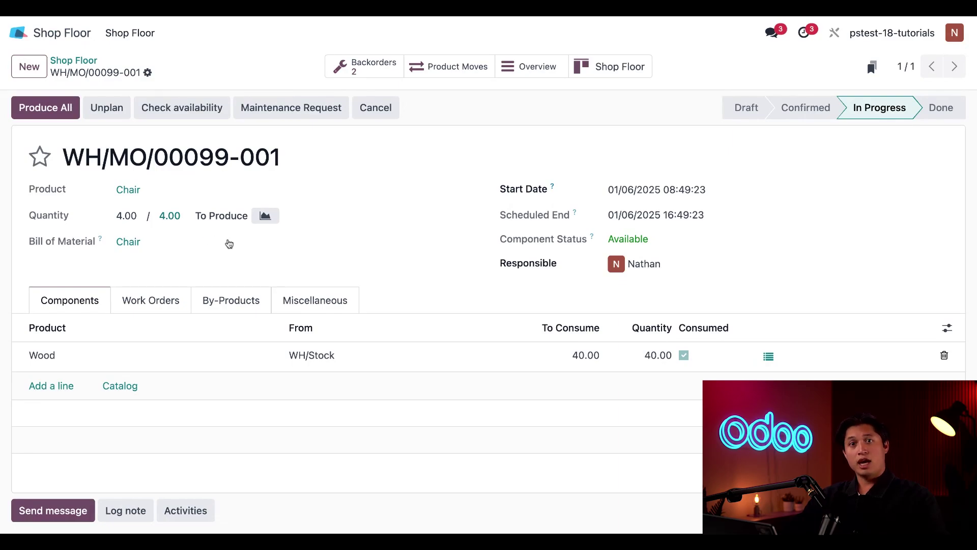
left_click(159, 301)
scroll(289, 396, "down", 1)
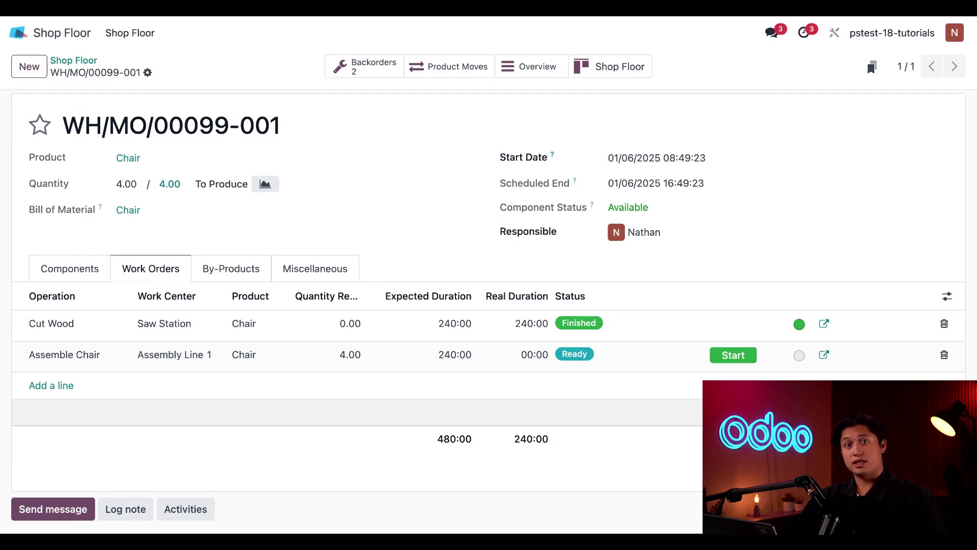
Open backorder WH/MO/00099-002 from Backorders and review its work orders for 1 Chair.
left_click(379, 67)
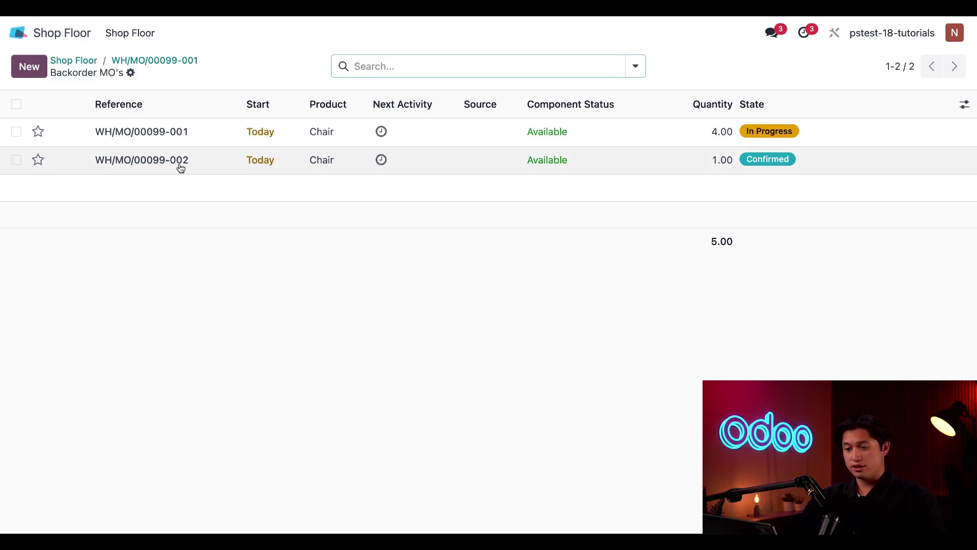
left_click(218, 164)
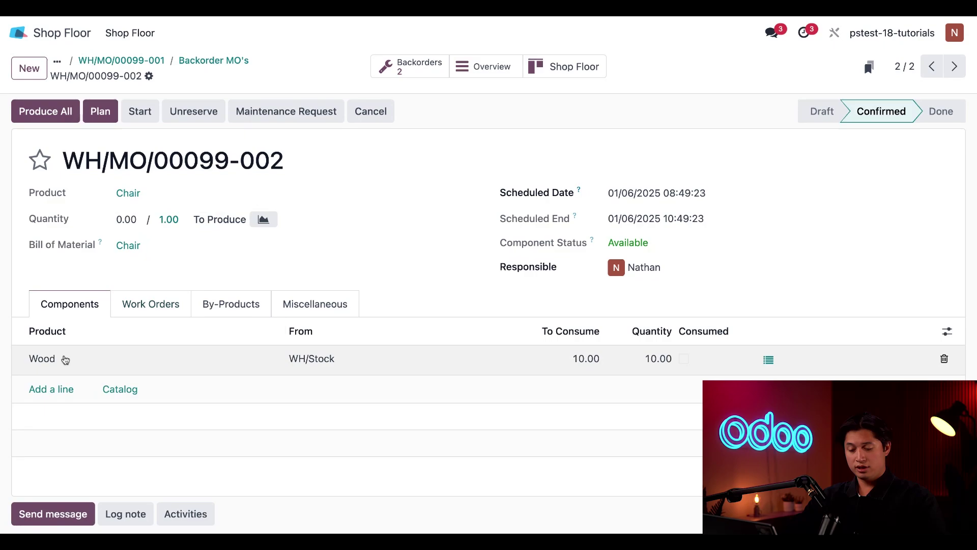
left_click(146, 309)
scroll(236, 403, "down", 2)
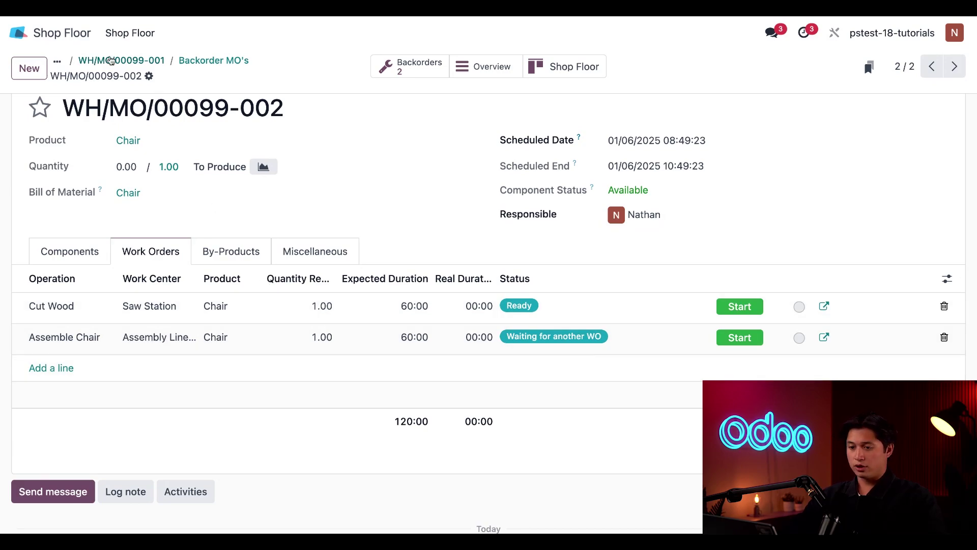
Return to Shop Floor's Assembly Line 1 and finish WH/MO/00099-001's Assemble Chair work order.
left_click(126, 34)
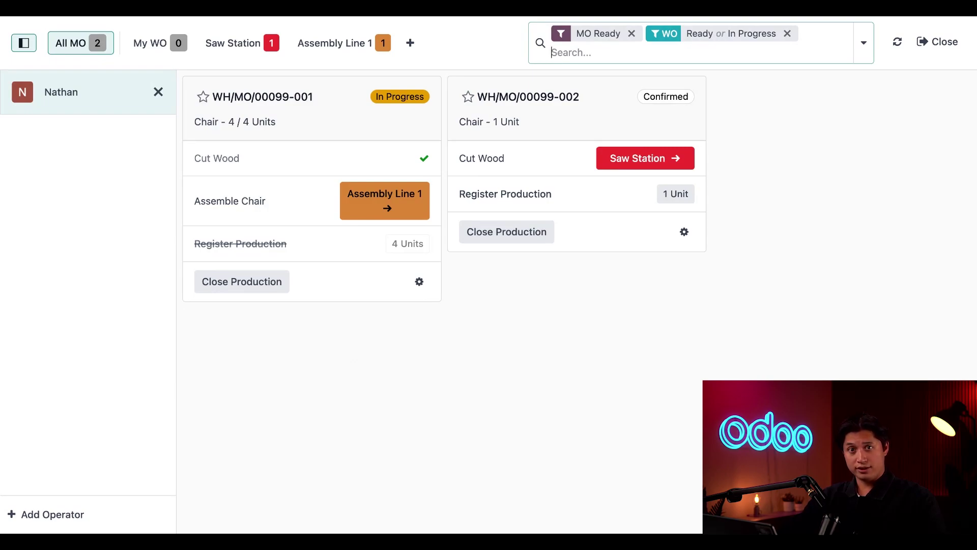
left_click(340, 49)
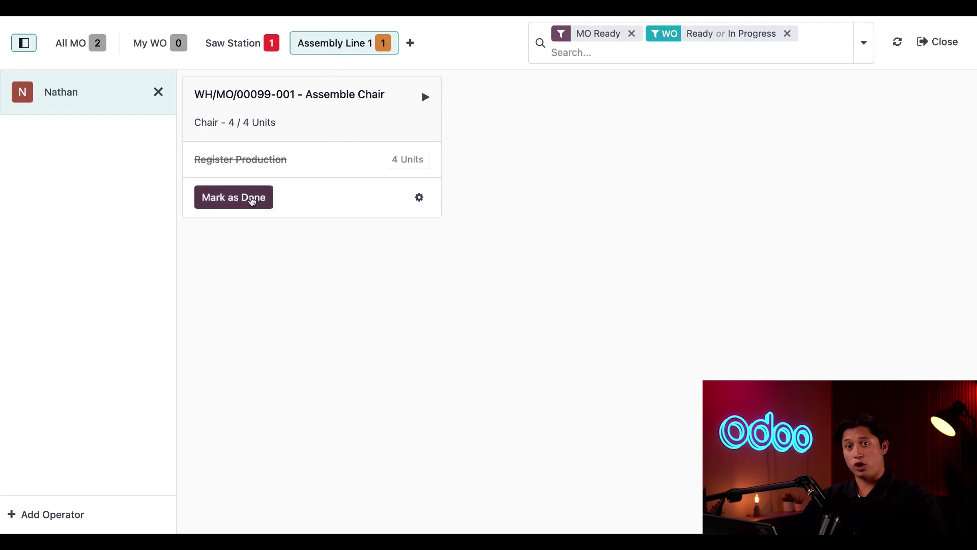
left_click(252, 201)
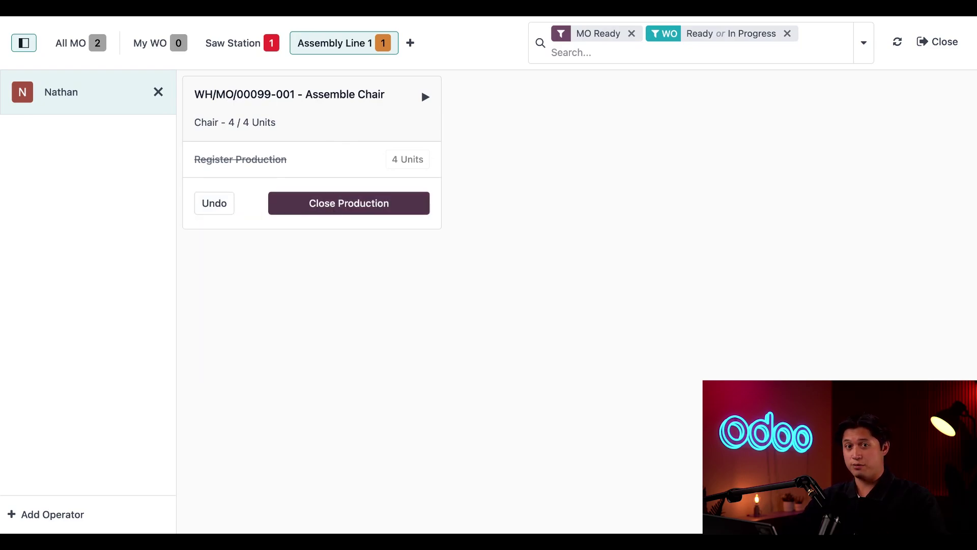
Close production of WH/MO/00099-001, leaving only WH/MO/00099-002 in the All MO list.
left_click(349, 203)
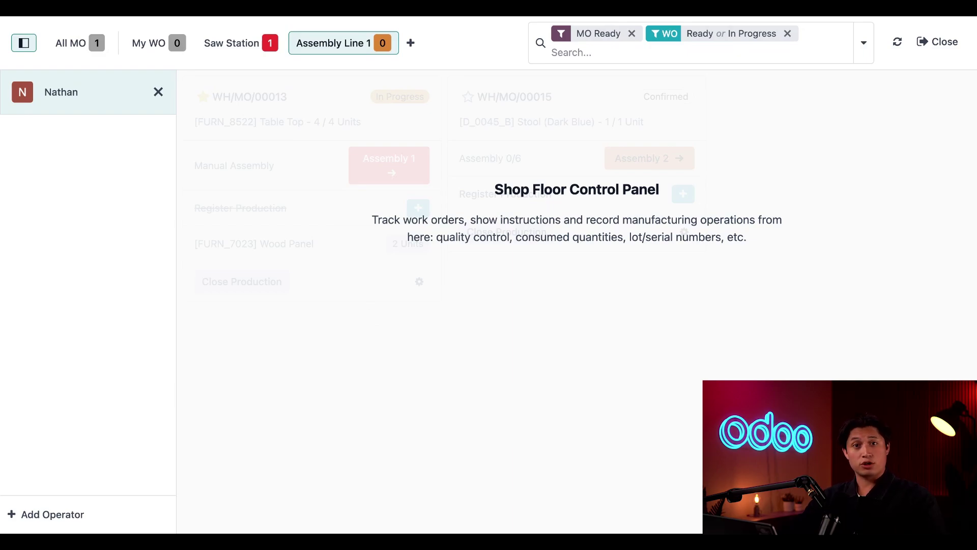
left_click(89, 49)
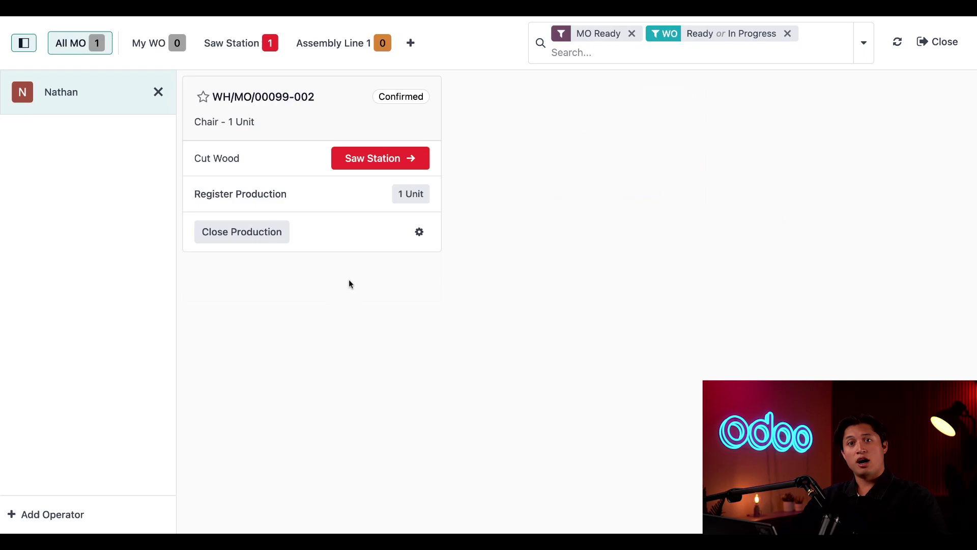